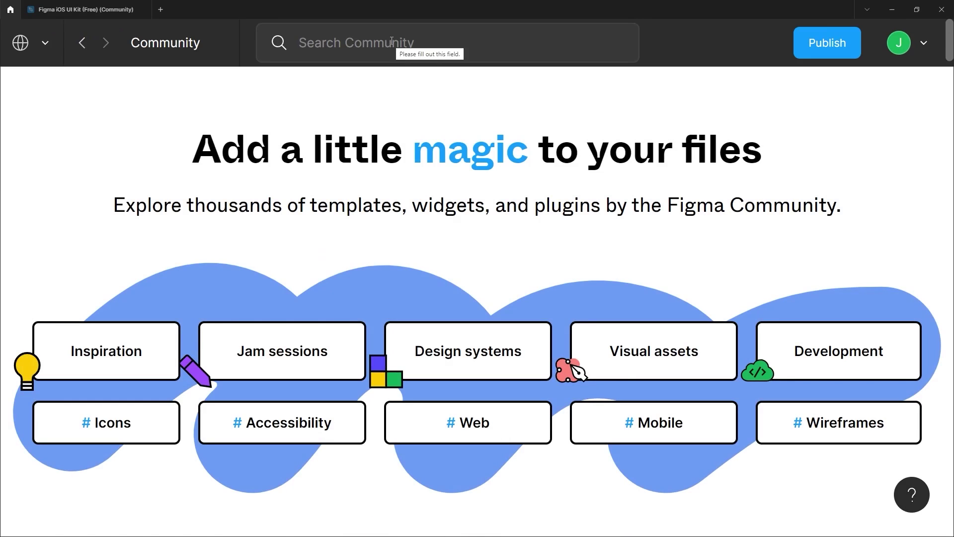
Search the Community for 'FIGMA IOS UI KIT', browse the results, then return to the open kit file.
left_click(391, 40)
type("FlGMA IOS UI KIT")
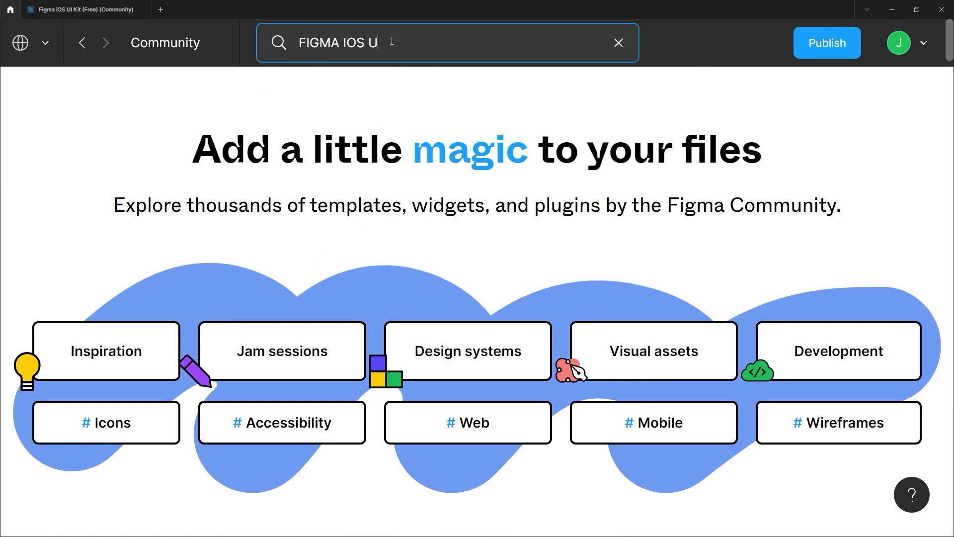
key("Return")
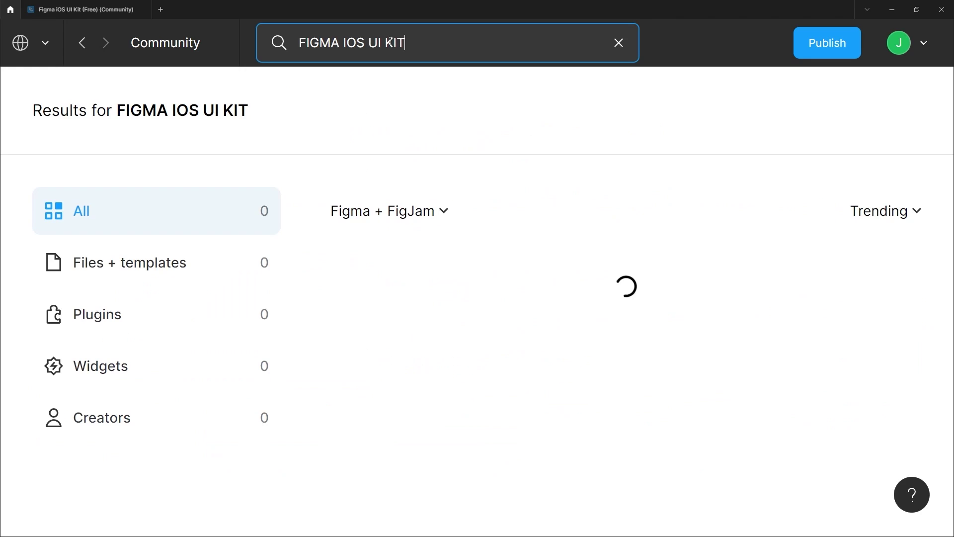
scroll(669, 370, "down", 2)
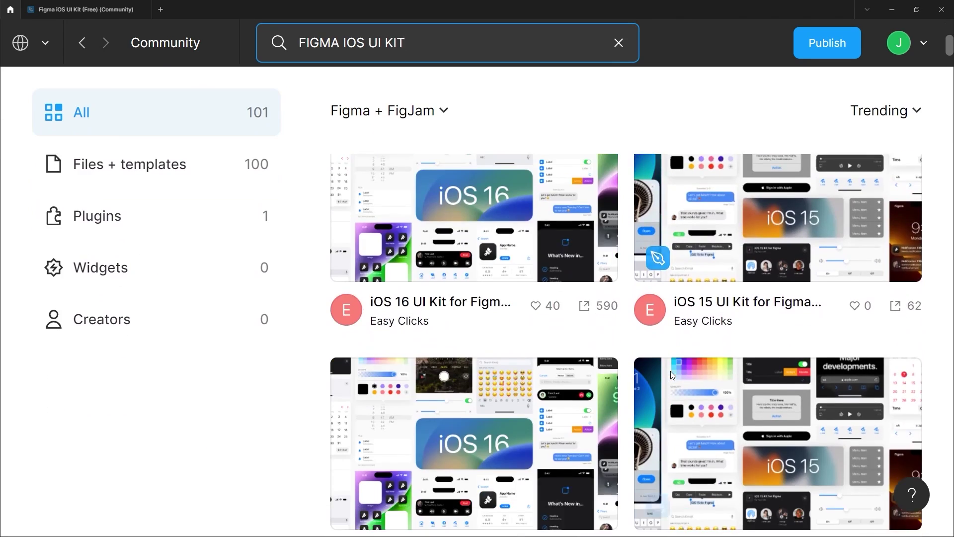
scroll(675, 408, "down", 3)
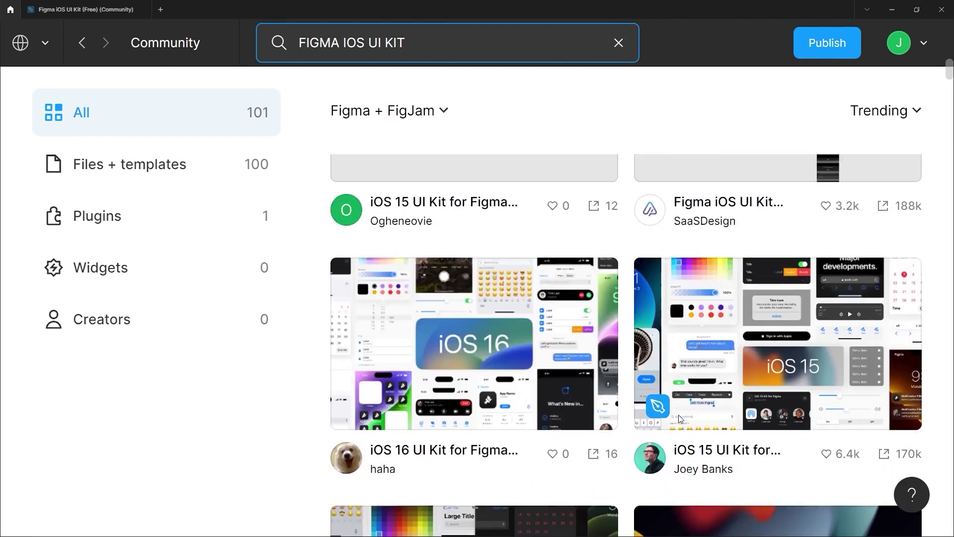
scroll(680, 420, "down", 5)
key("ctrl+Tab")
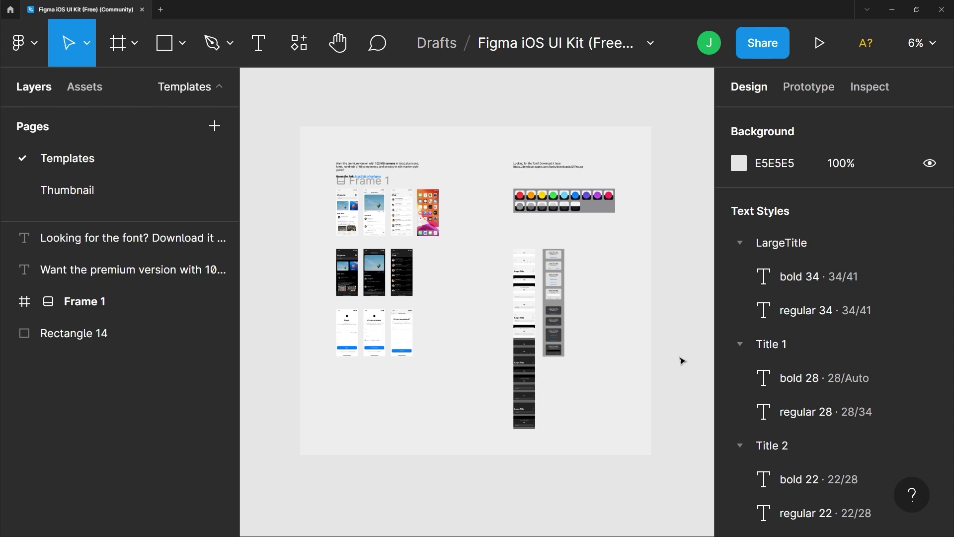
key("ctrl+equal")
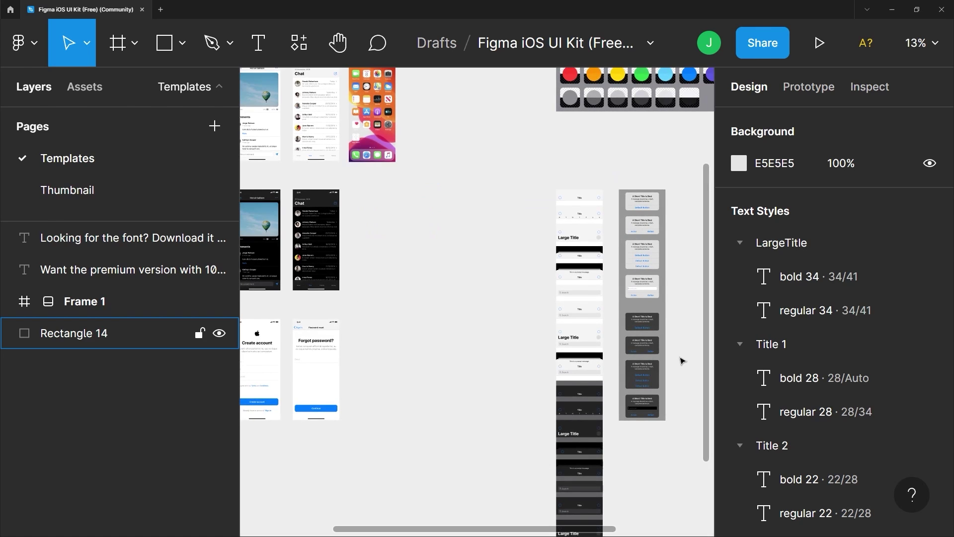
key("ctrl+minus")
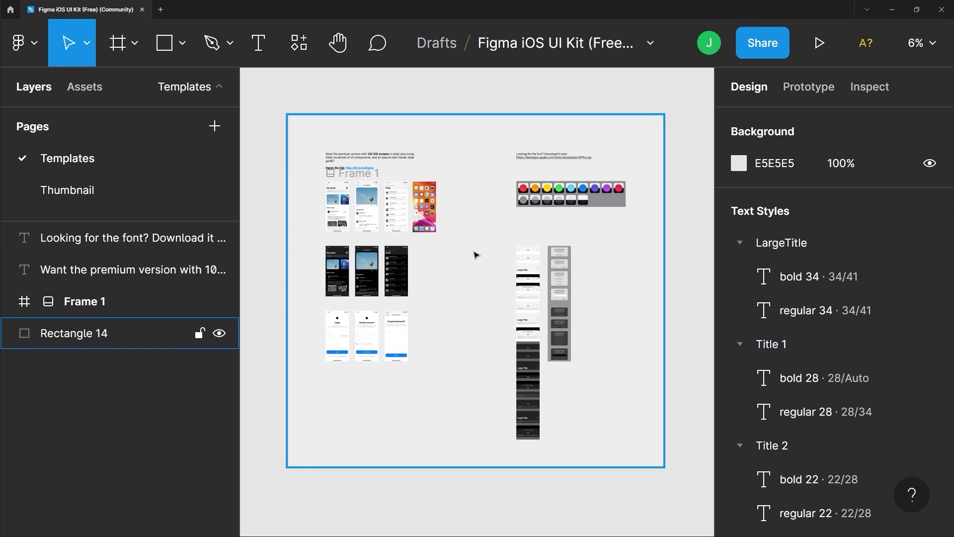
key("Escape")
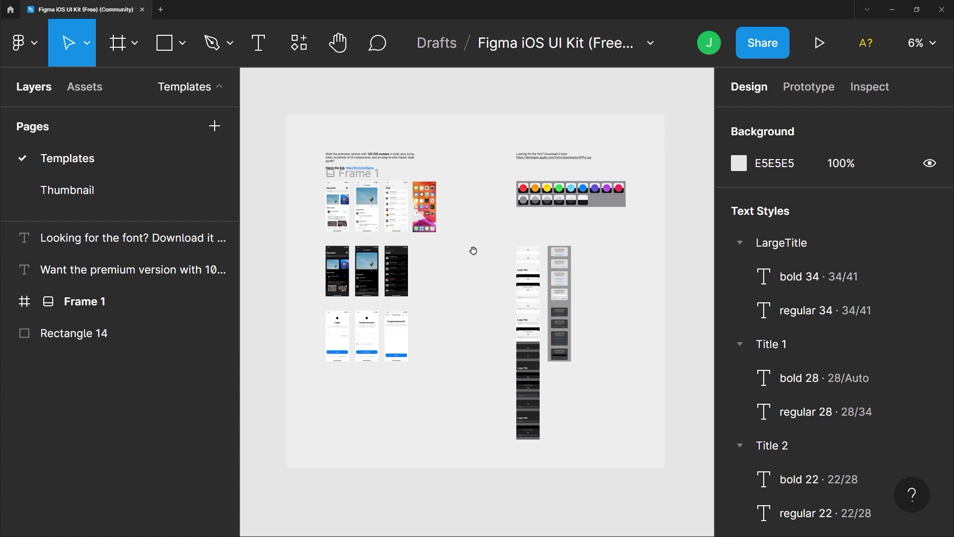
left_click_drag(466, 313, 451, 328)
left_click(456, 332)
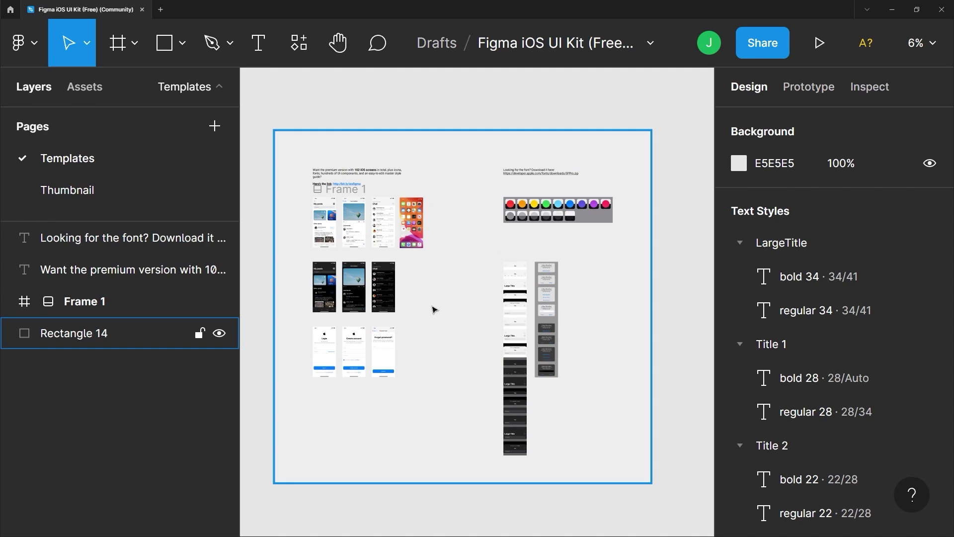
left_click(407, 301)
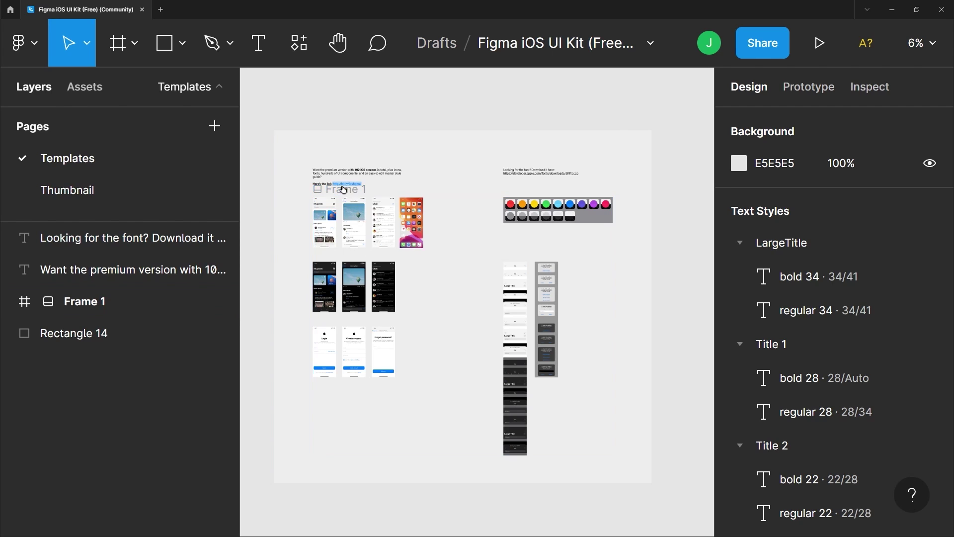
double_click(344, 191)
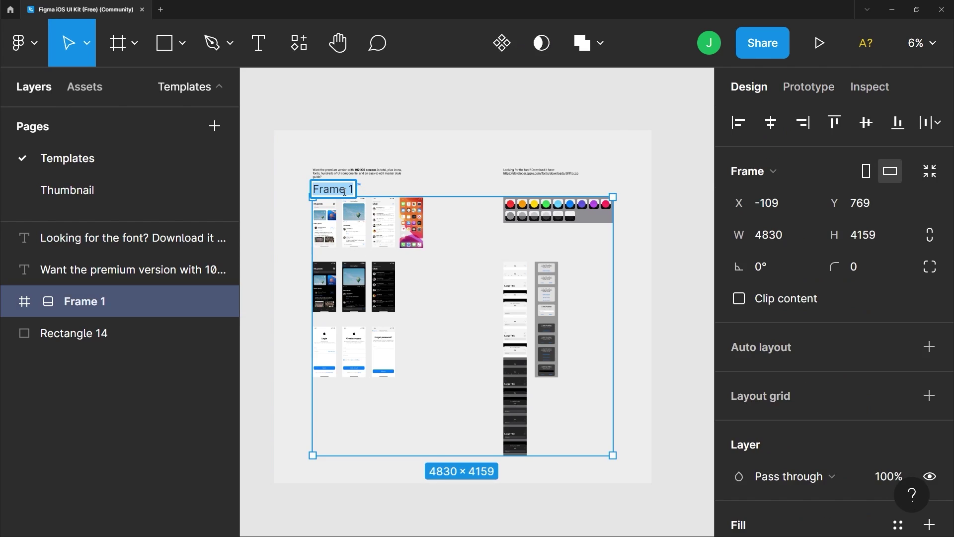
left_click(432, 315)
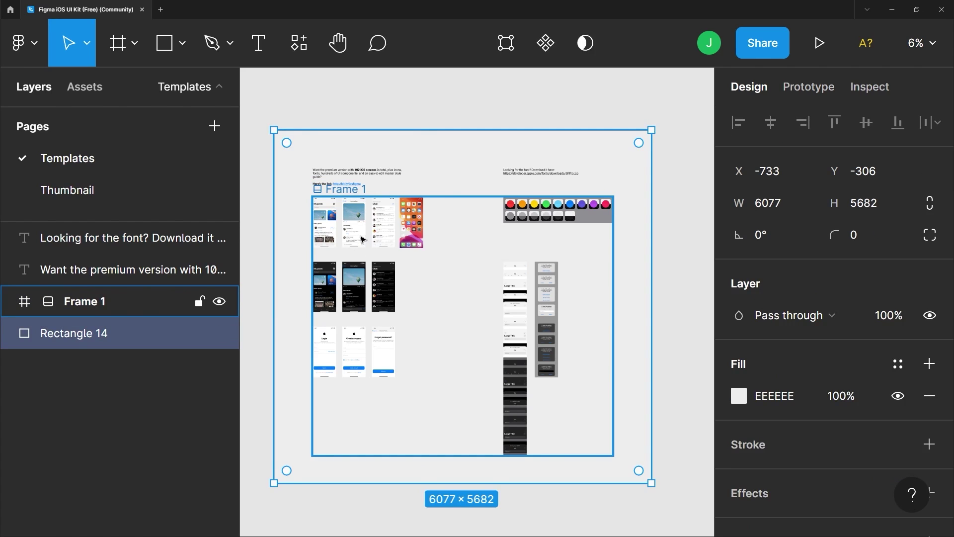
Select img 1 and img 2 in the Social home post card and stretch them to 345 wide.
scroll(356, 242, "up", 10)
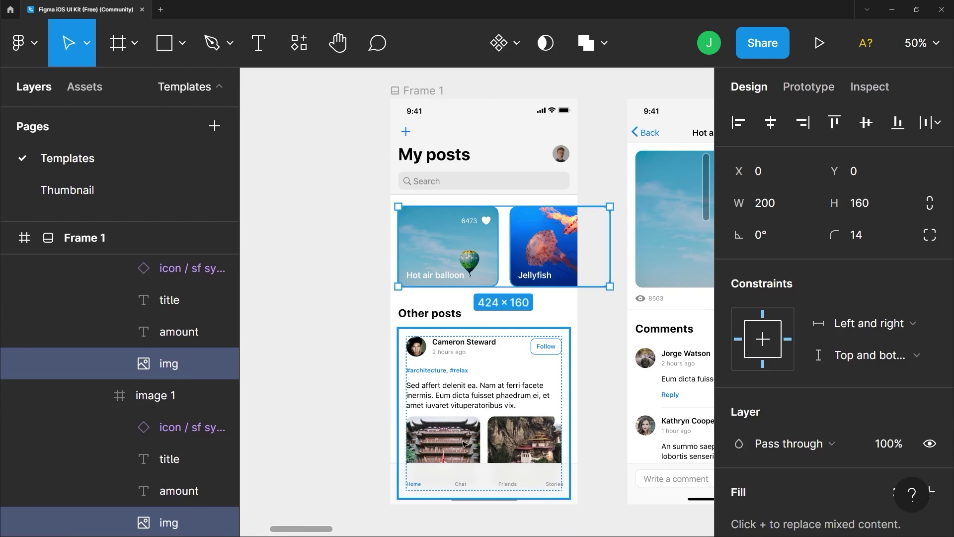
left_click(464, 446)
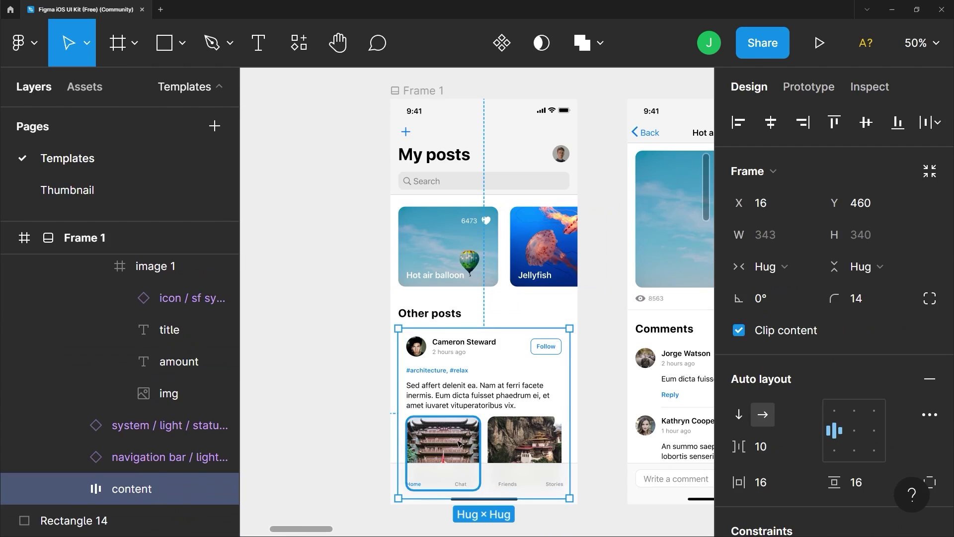
left_click(461, 444, "ctrl")
left_click(530, 448, "shift")
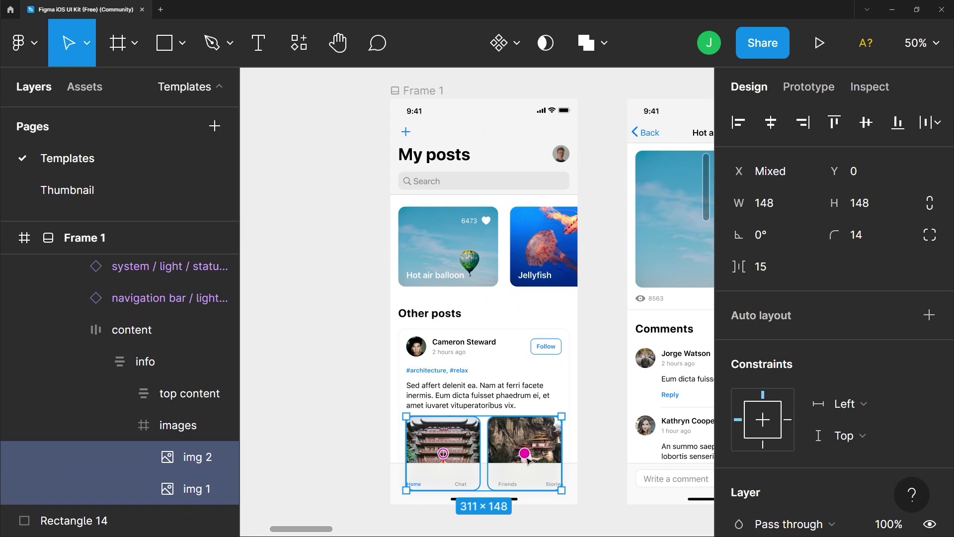
left_click_drag(528, 458, 573, 455)
left_click_drag(484, 455, 478, 455)
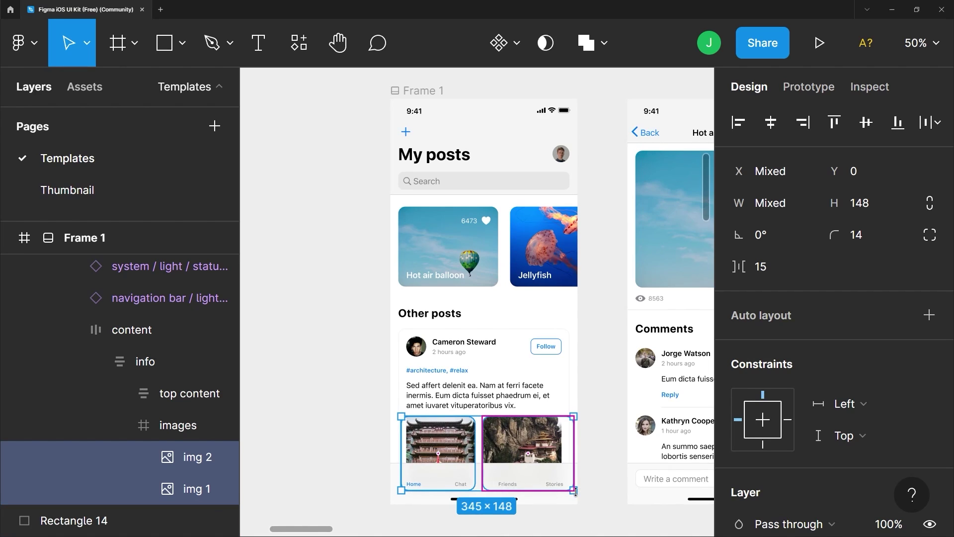
left_click_drag(576, 494, 576, 499)
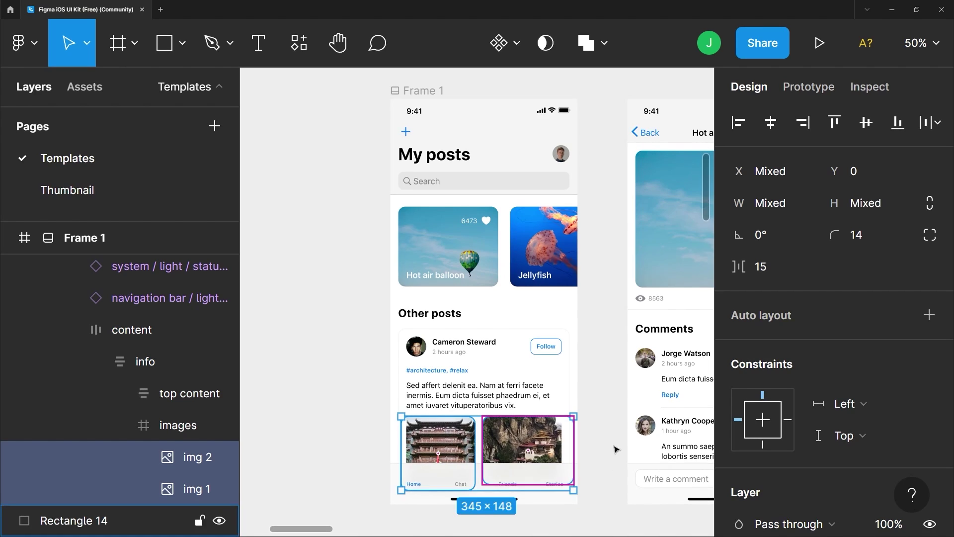
Keep the Social home and Social comments light screens side by side, 100 apart.
scroll(582, 338, "down", 3)
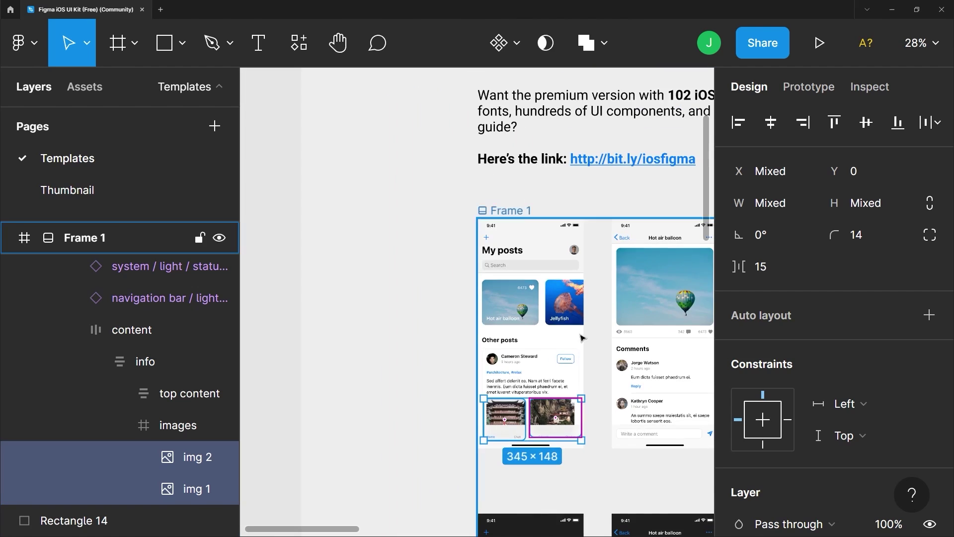
left_click(510, 213)
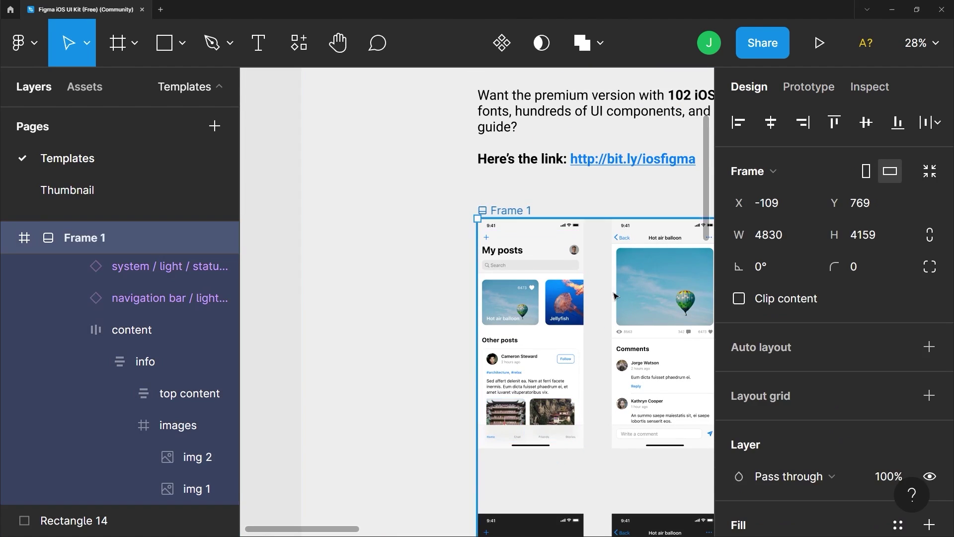
scroll(439, 322, "right", 5)
left_click(440, 321)
double_click(440, 321)
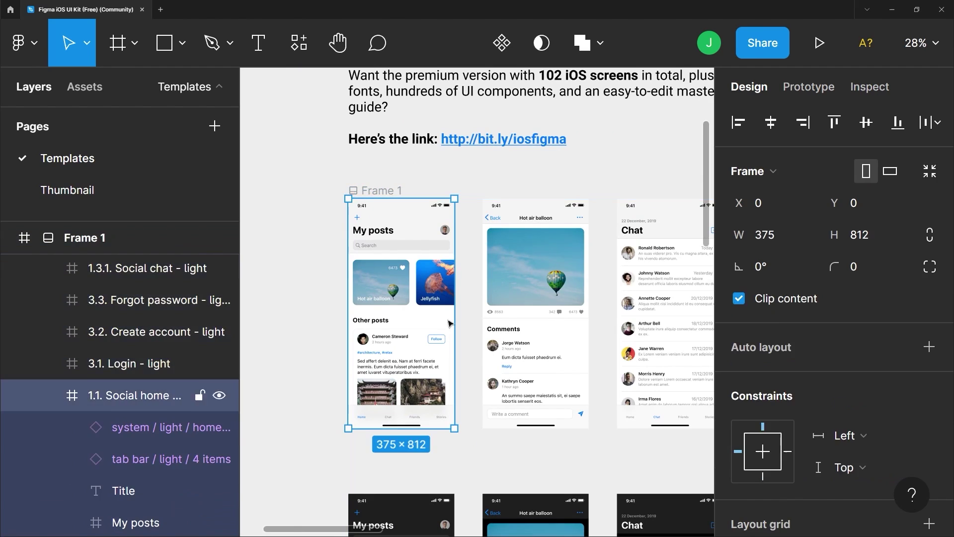
left_click(569, 332, "shift")
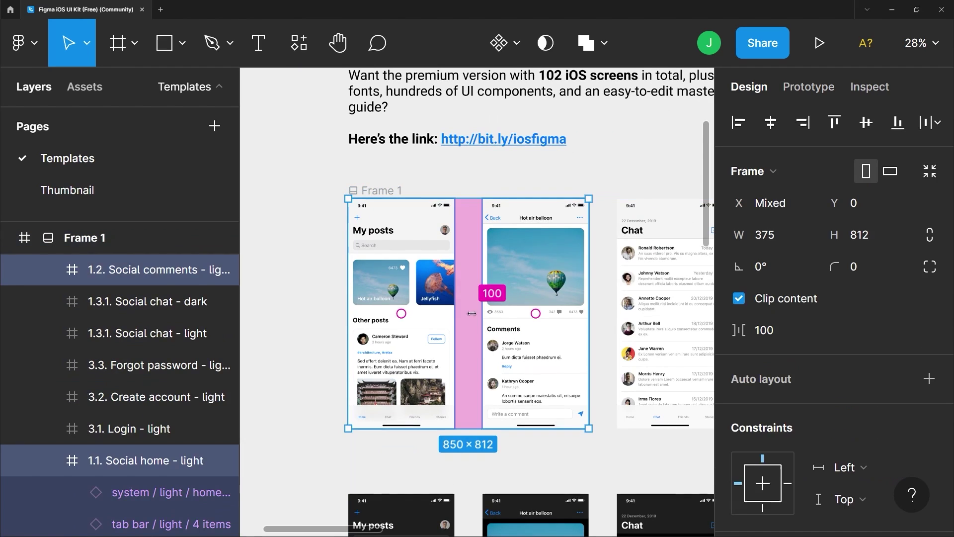
mouse_move(469, 314)
left_mouse_down()
mouse_move(490, 314)
mouse_move(469, 315)
left_mouse_up()
left_click(542, 315)
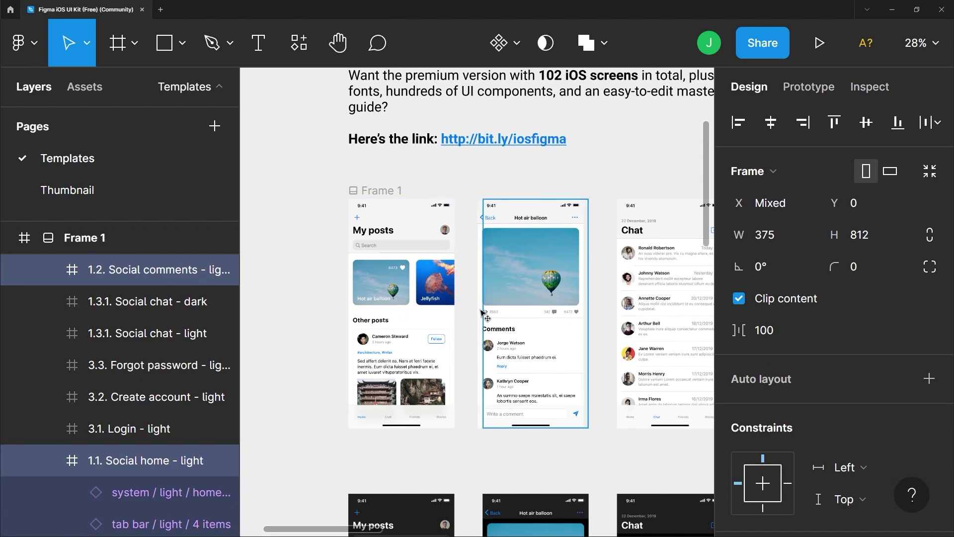
mouse_move(542, 316)
left_mouse_down()
mouse_move(410, 317)
mouse_move(547, 323)
left_mouse_up()
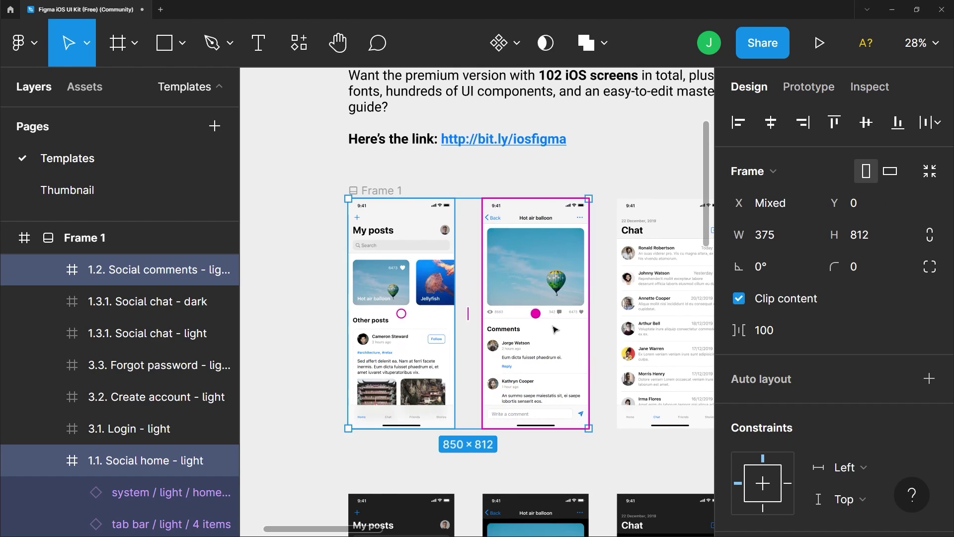
Duplicate the 1.2. Social comments - light screen to X 2040, right of the home-screen frame.
left_click(606, 418)
scroll(624, 397, "right", 5)
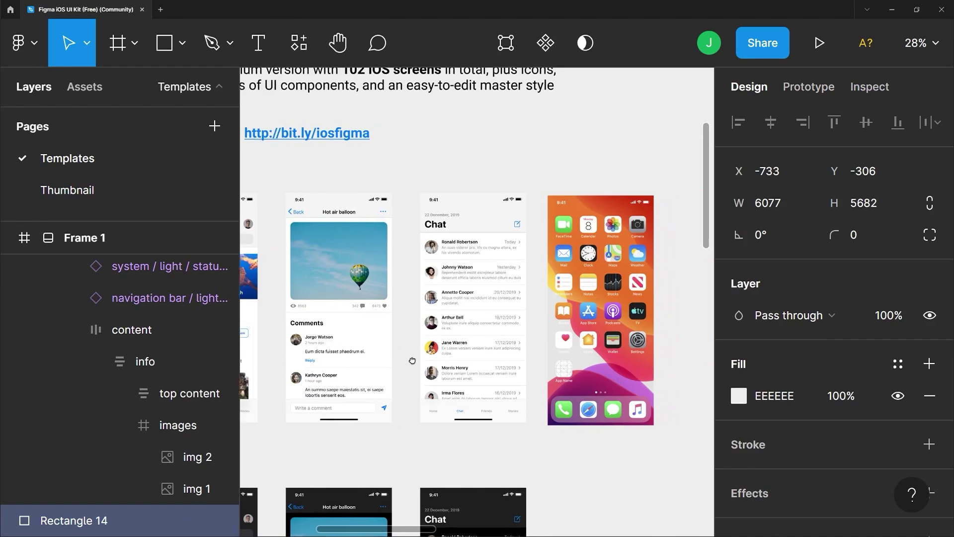
left_click(328, 338)
scroll(328, 338, "down", 3, "ctrl")
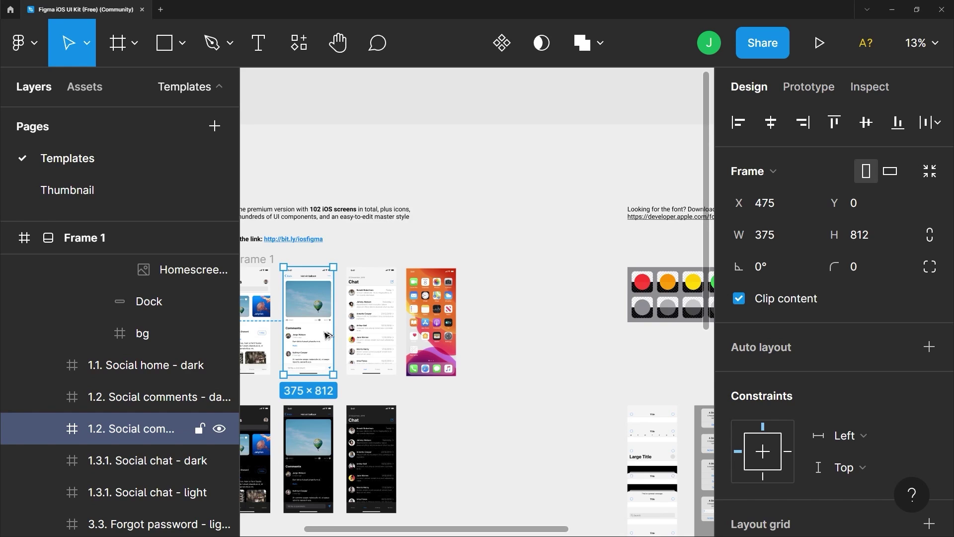
left_click_drag(328, 336, 541, 349)
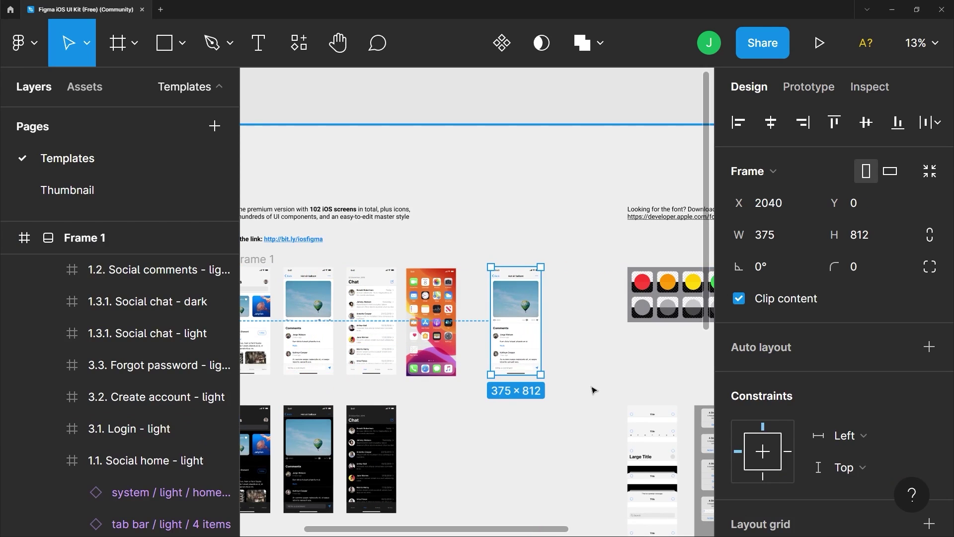
left_click(583, 401)
scroll(586, 403, "left", 3)
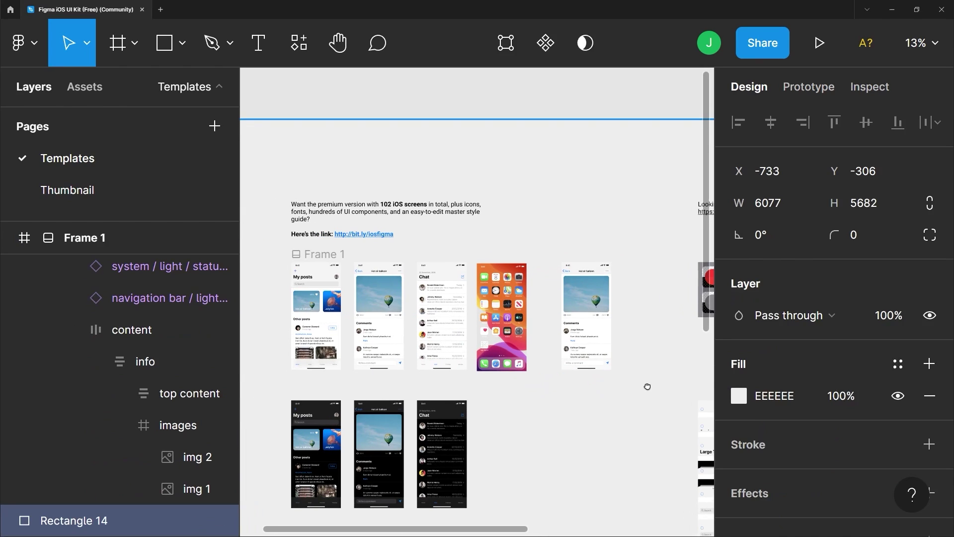